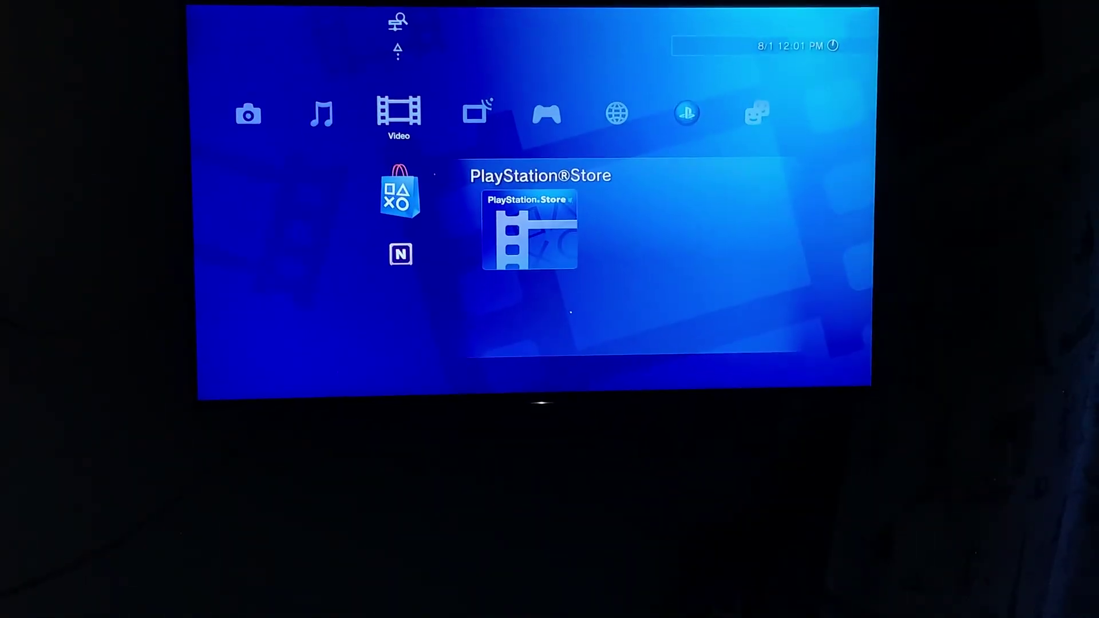
key(Left)
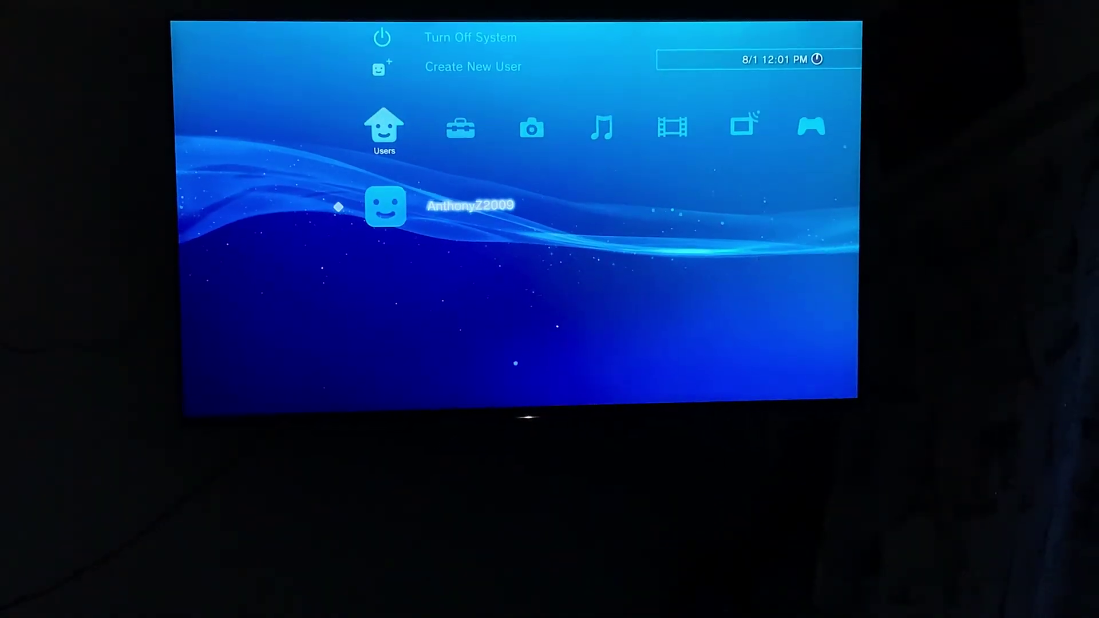